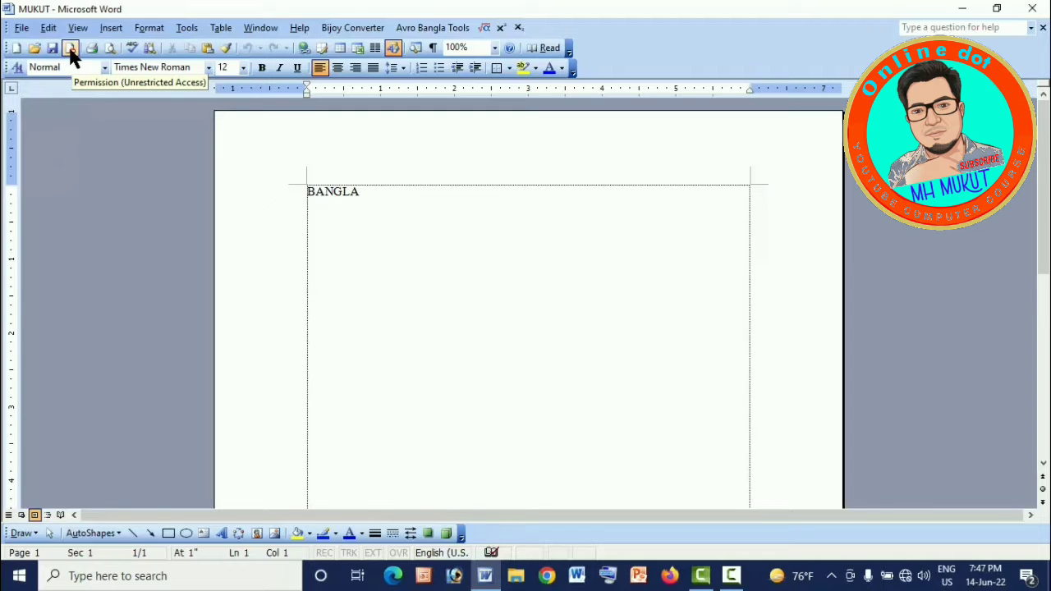
# - View the Information Rights Management sign-up for document permissions and dismiss it without signing up
pyautogui.click(71, 48)
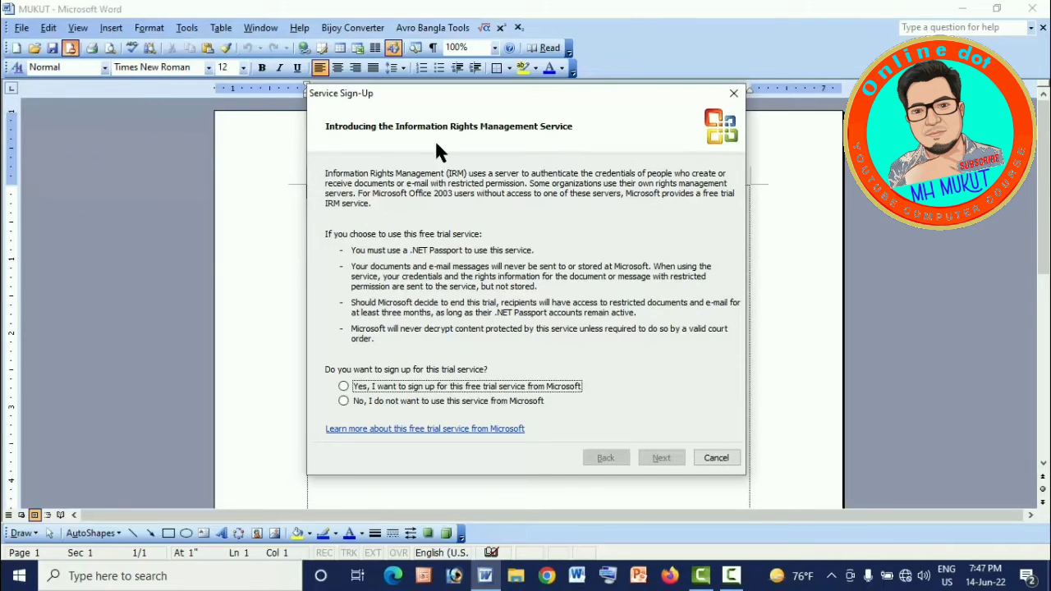
pyautogui.click(715, 458)
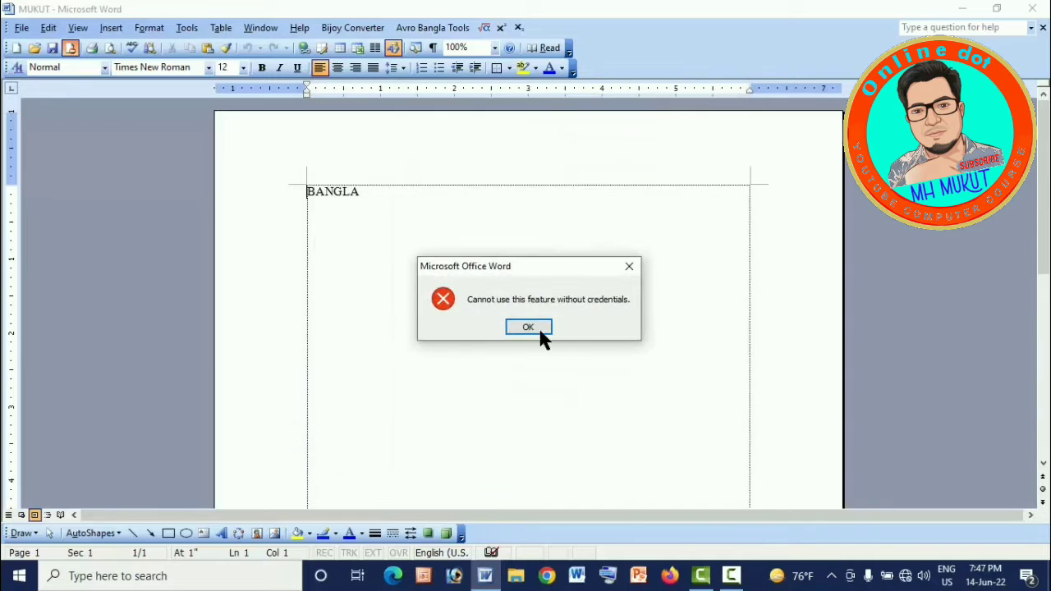
pyautogui.click(527, 328)
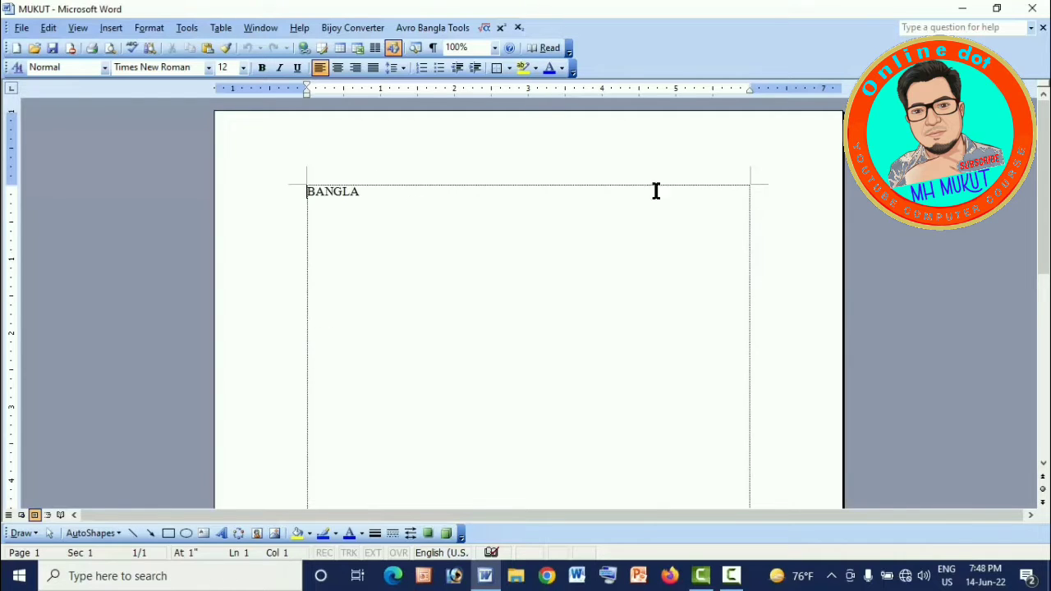
# - Examine the page layout in Print Preview at full size, and return to the document
pyautogui.scroll(-7, 777, 297)
pyautogui.scroll(-2, 763, 320)
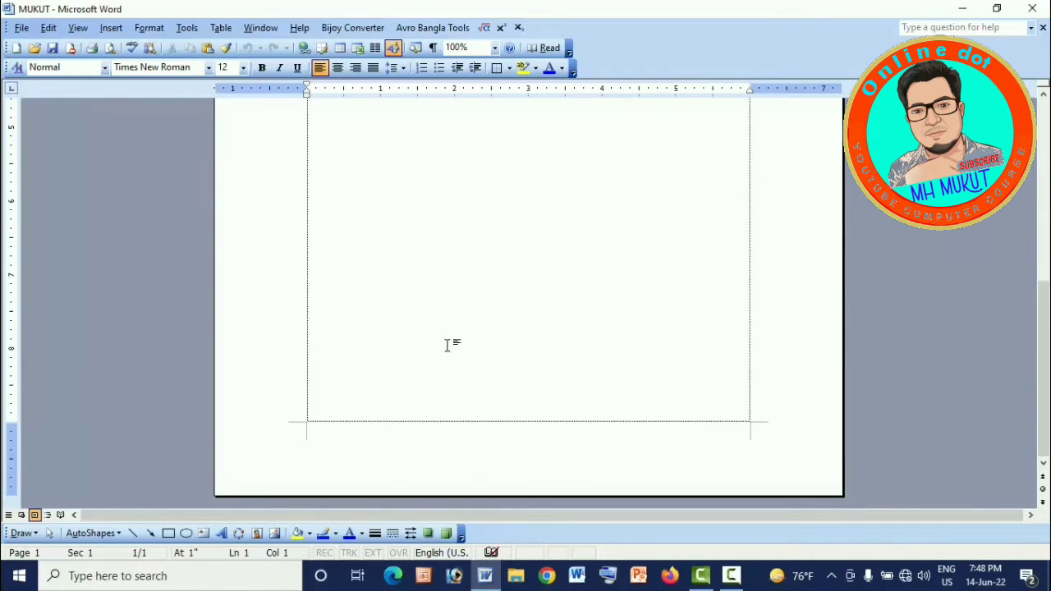
pyautogui.scroll(9, 448, 336)
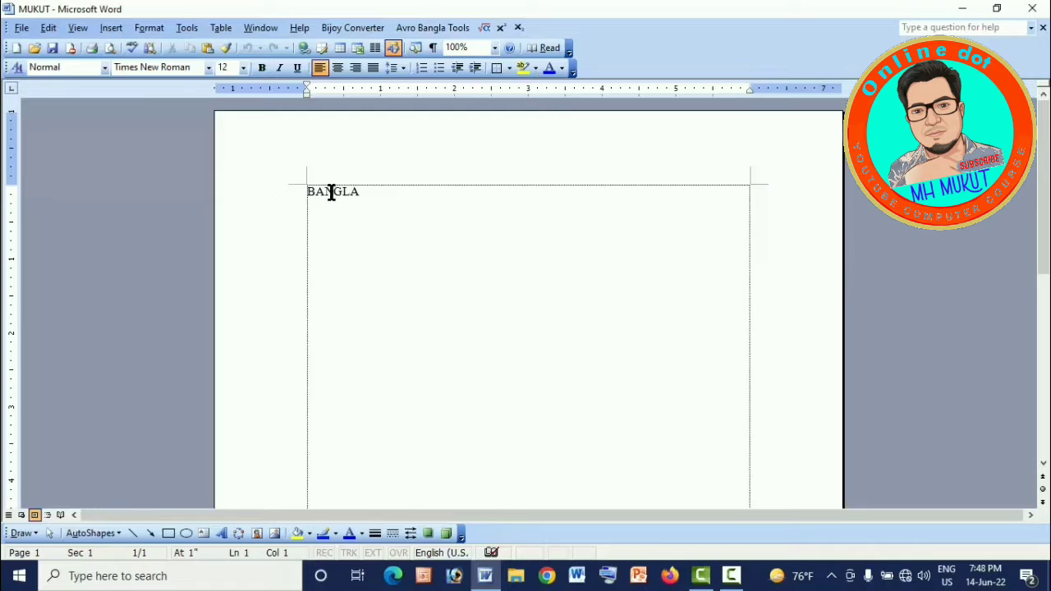
pyautogui.click(109, 49)
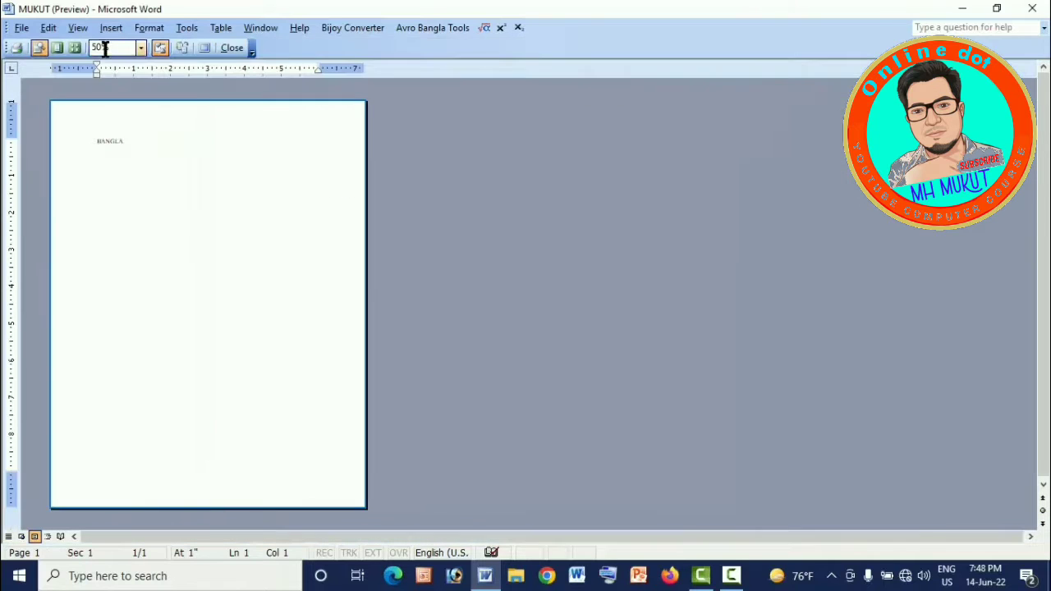
pyautogui.click(112, 180)
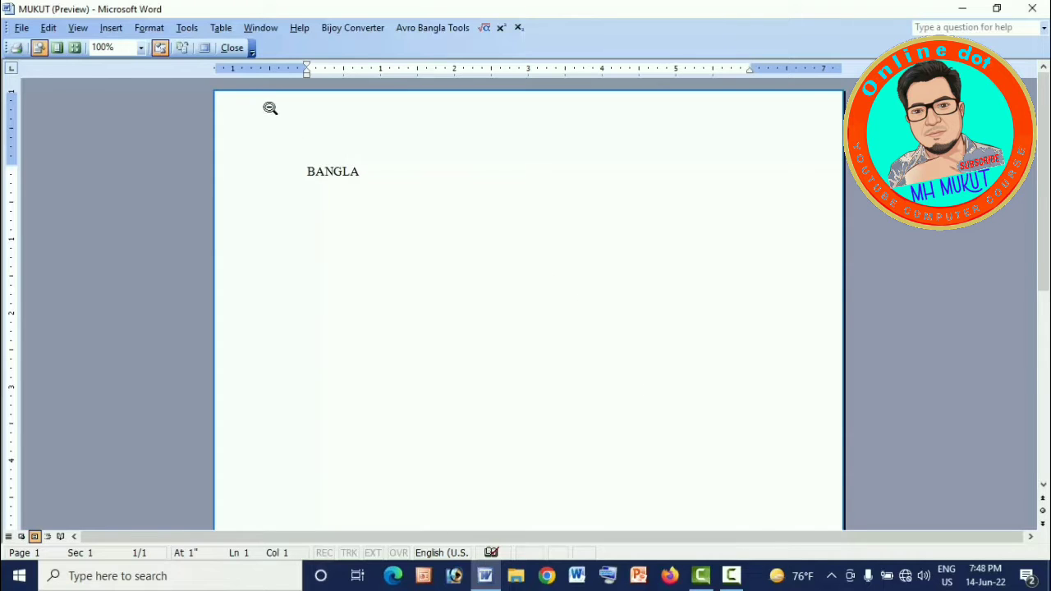
pyautogui.click(232, 47)
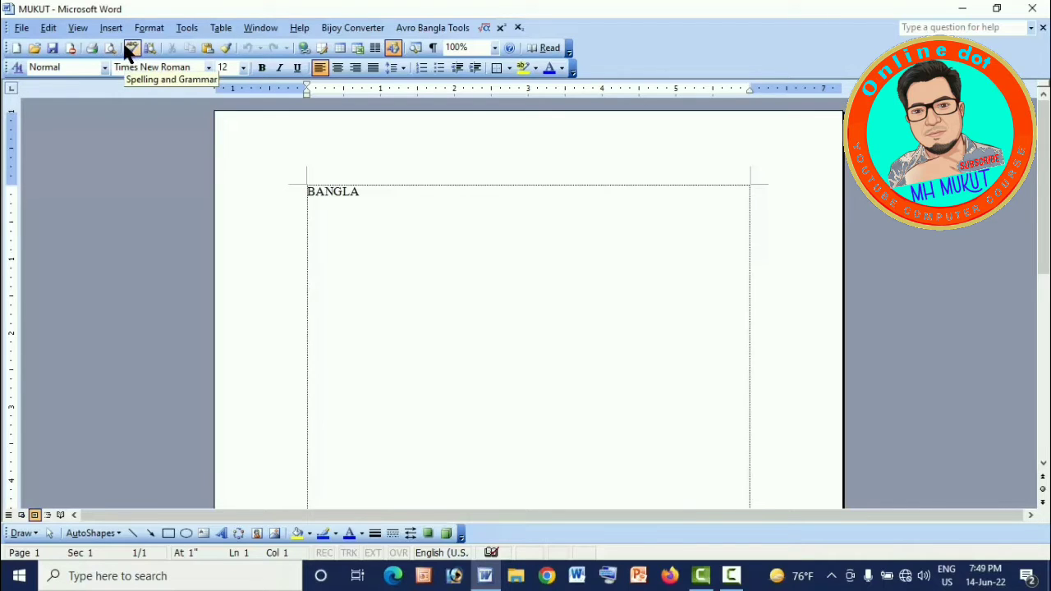
# - Replace the word BANGLA with the misspelled text "Book inastutite"
pyautogui.click(394, 195)
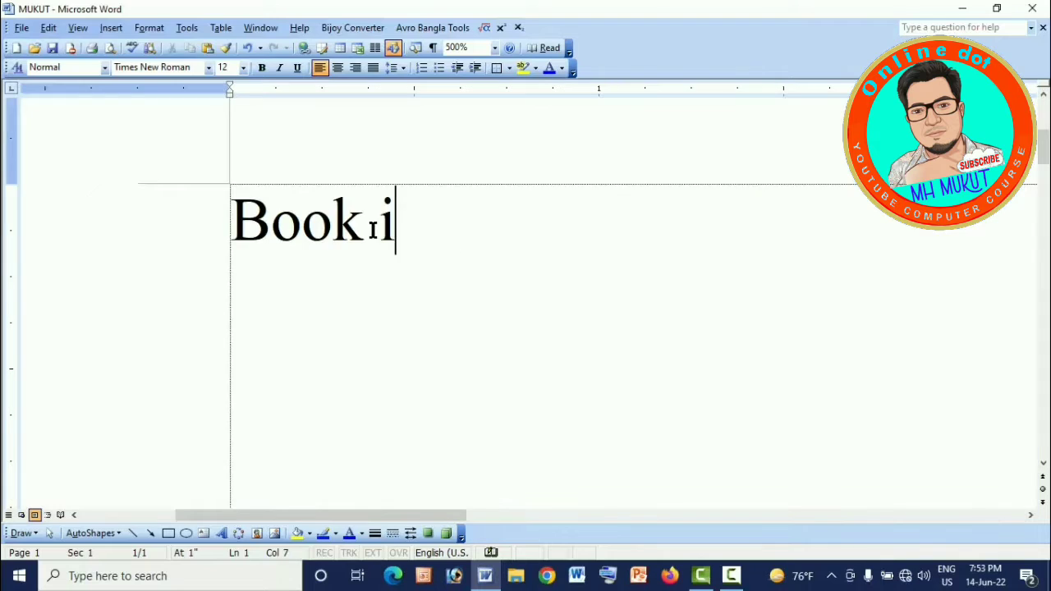
pyautogui.write('nas')
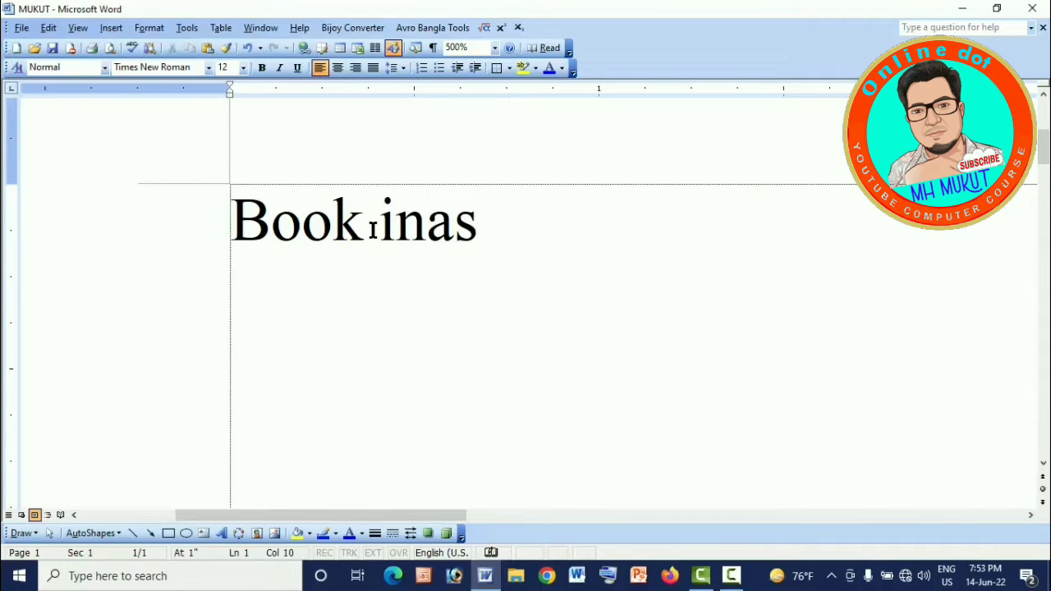
pyautogui.write('tutite')
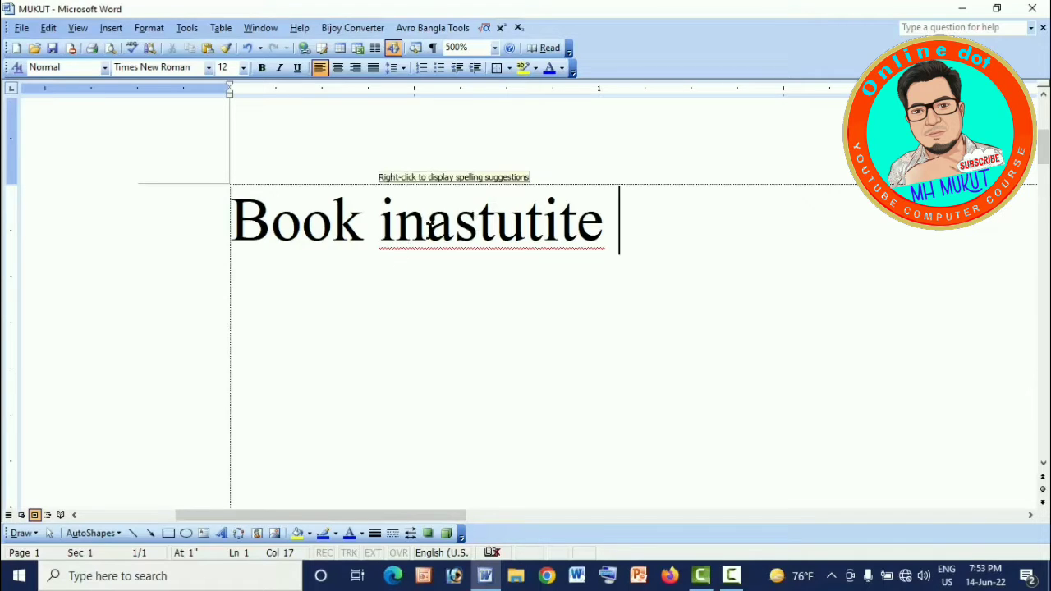
# - Run the spelling and grammar check on "inastutite", change it to "institute", and finish checking the rest of the document
pyautogui.moveTo(380, 222); pyautogui.dragTo(602, 246)
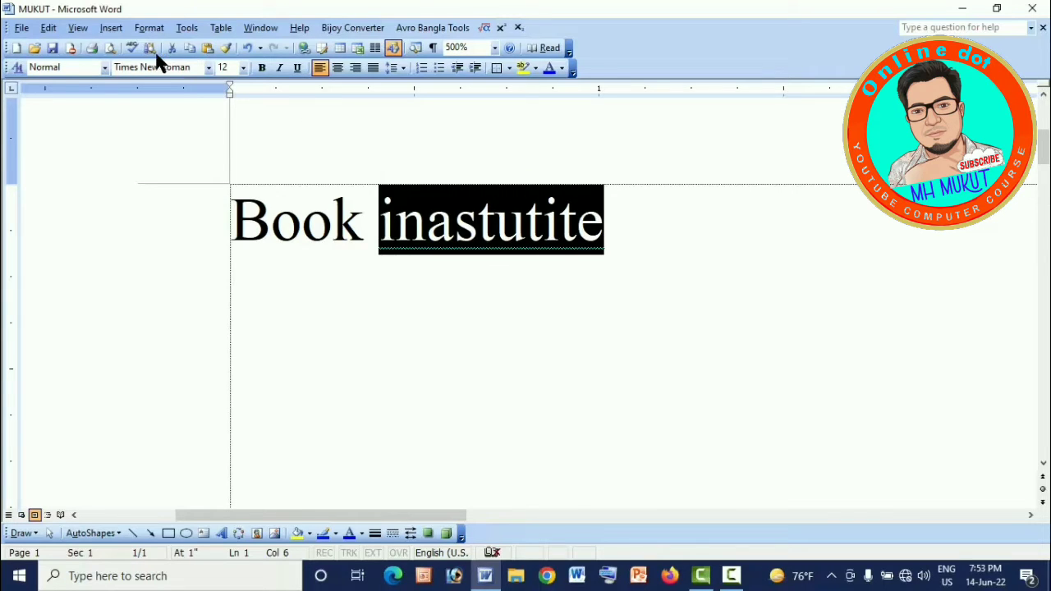
pyautogui.click(133, 49)
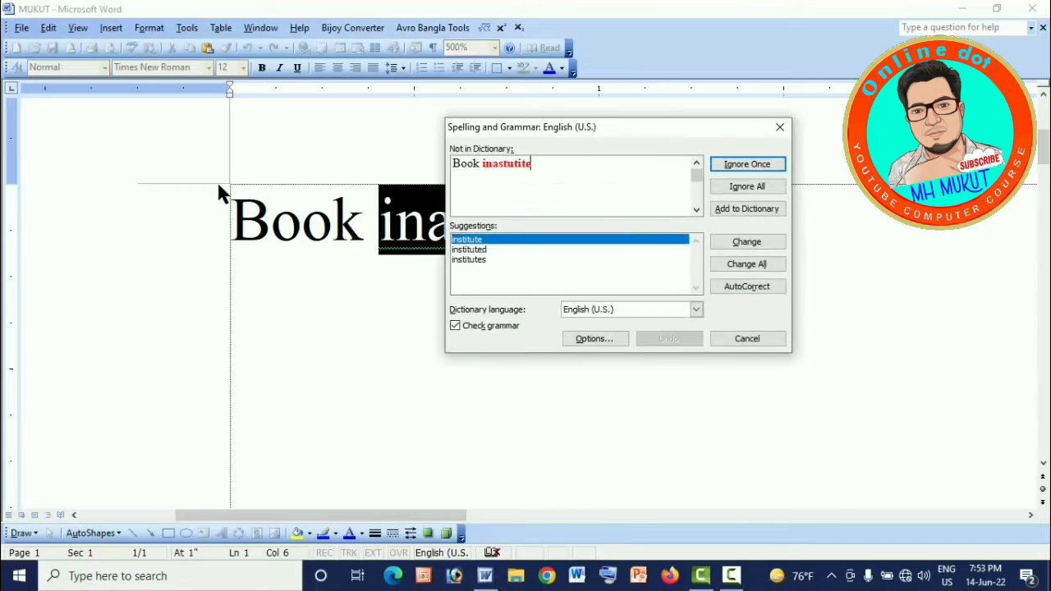
pyautogui.moveTo(599, 125); pyautogui.dragTo(765, 134)
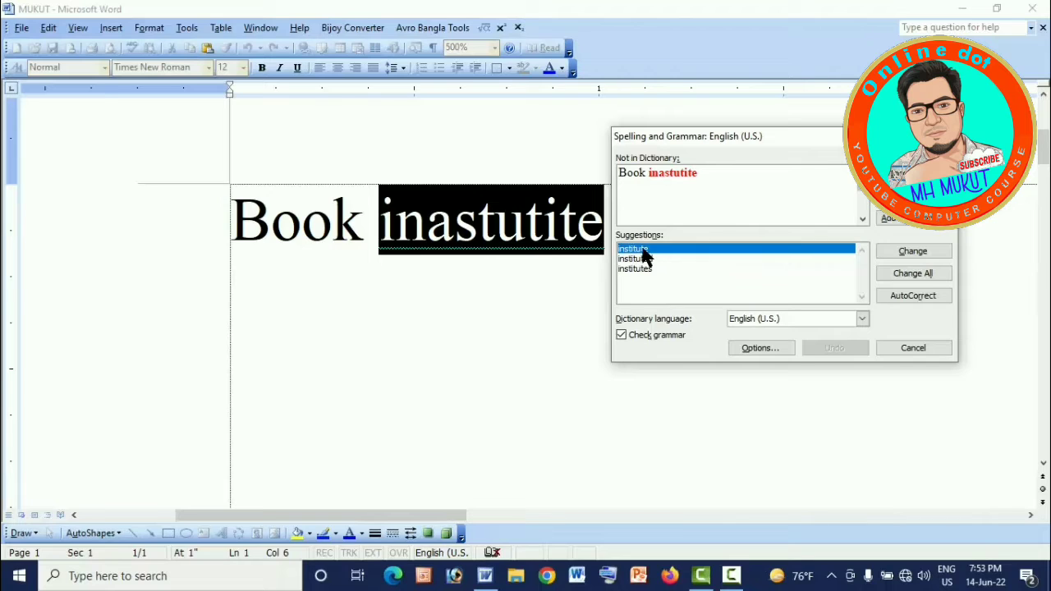
pyautogui.click(922, 252)
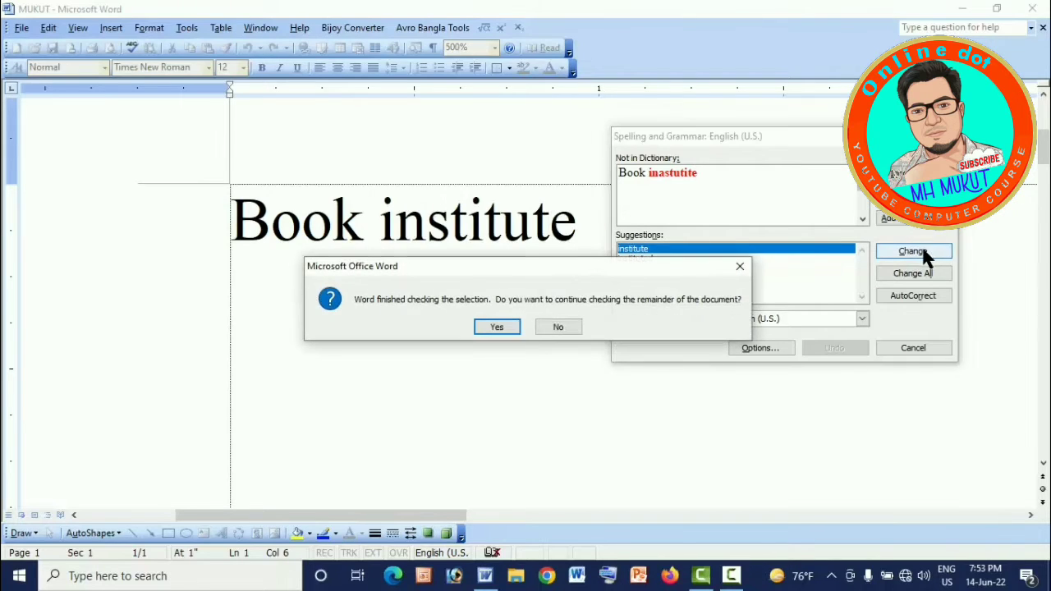
pyautogui.click(500, 326)
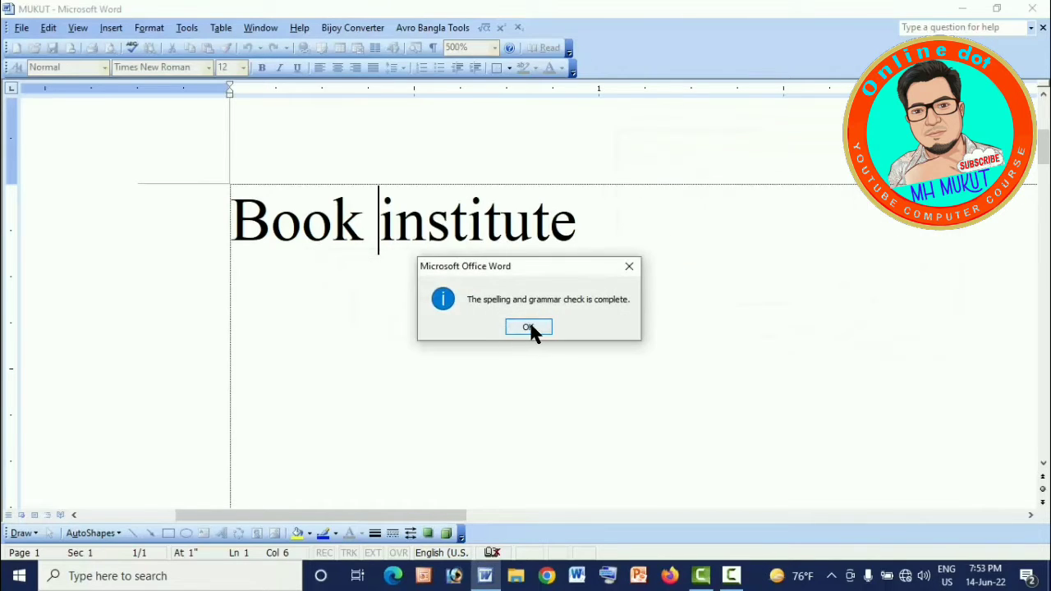
pyautogui.click(529, 327)
# - Add the word "caat" at the end of the line and correct it to the suggested spelling "cat"
pyautogui.click(611, 235)
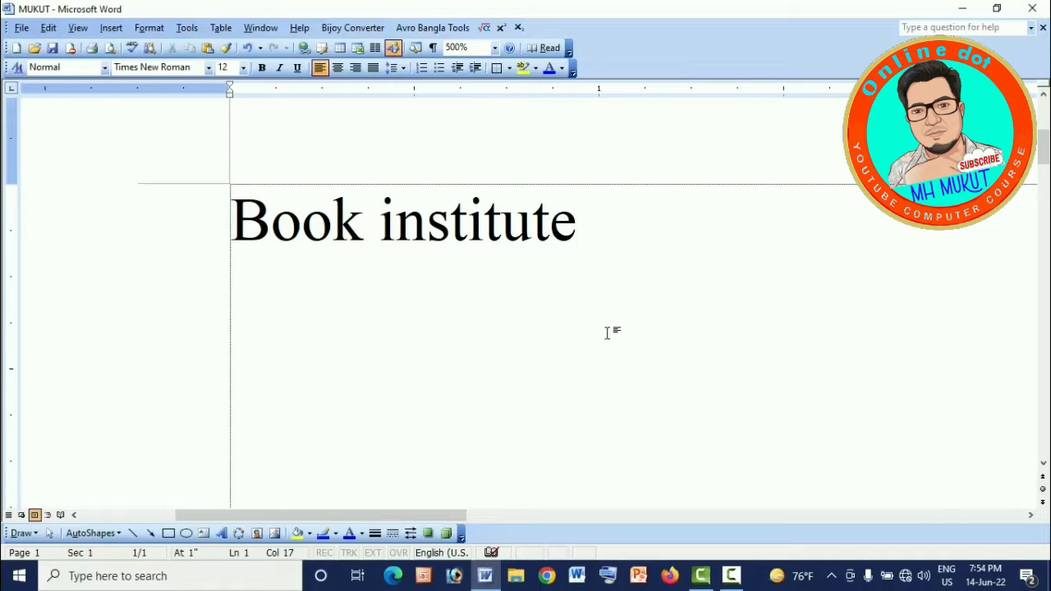
pyautogui.write('caa')
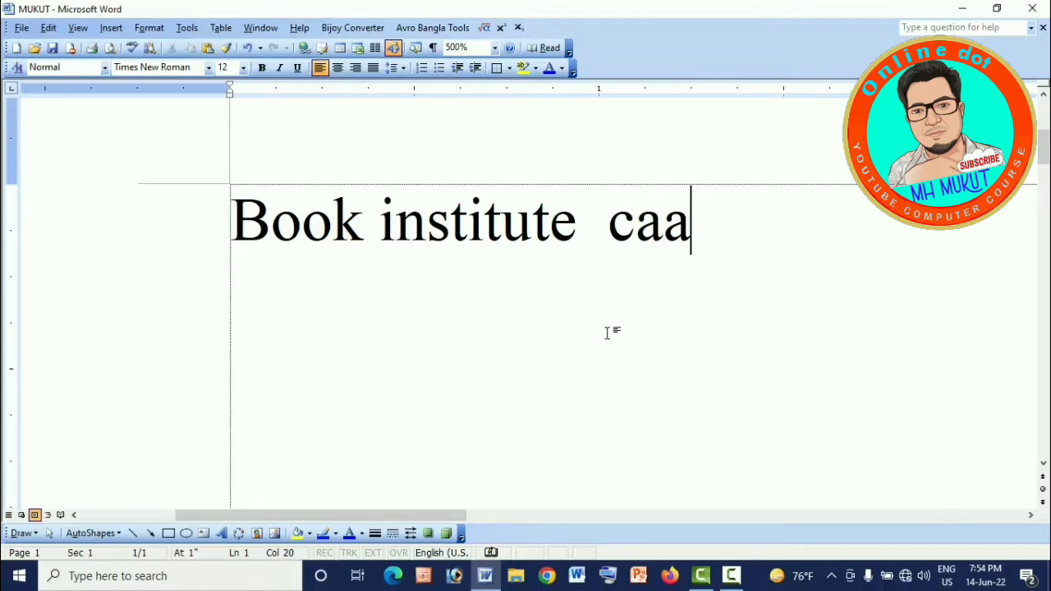
pyautogui.write('t')
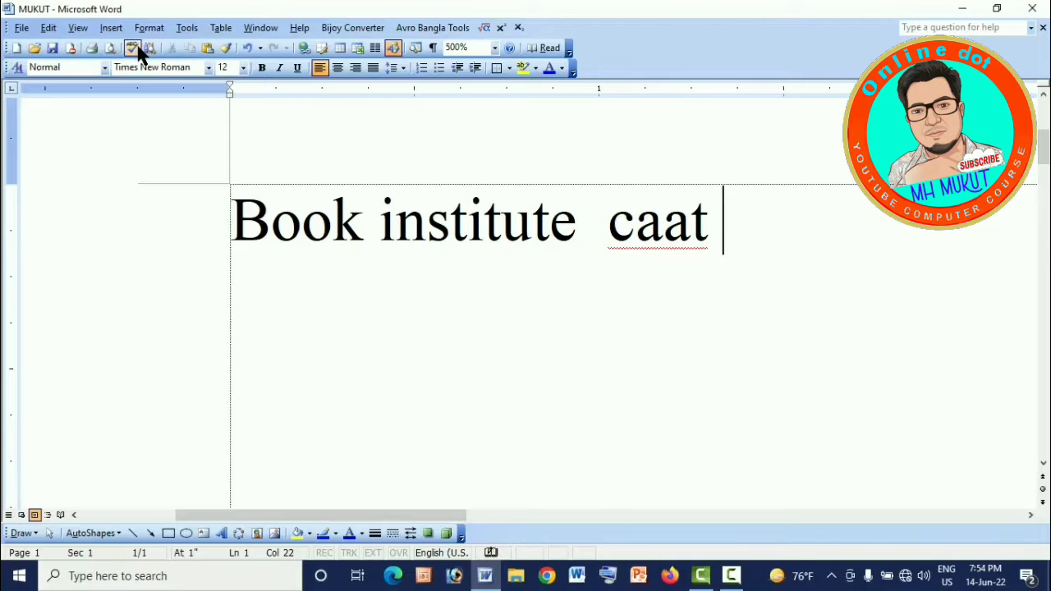
pyautogui.rightClick(663, 227)
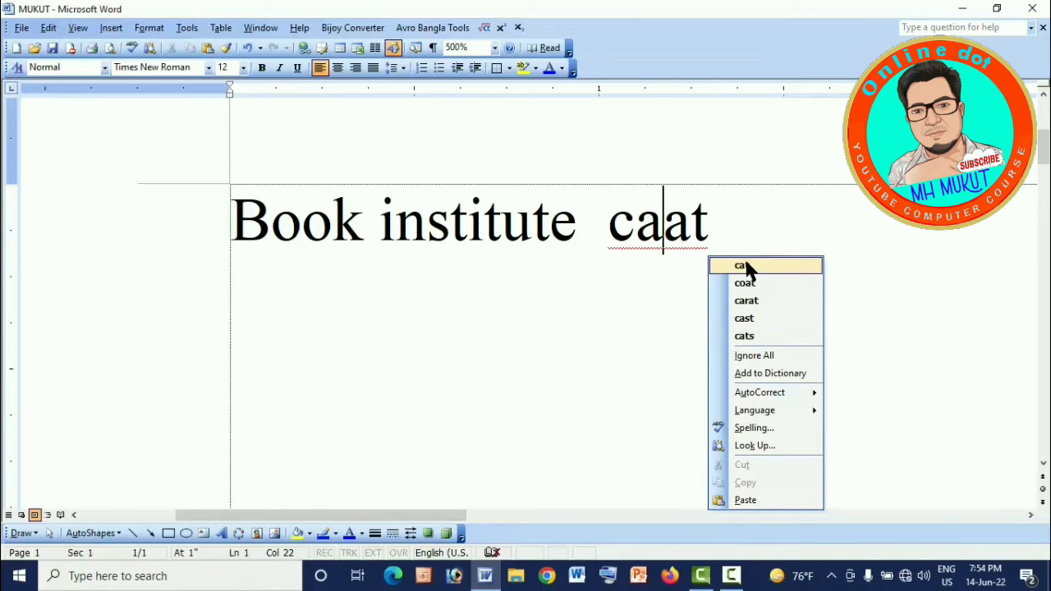
pyautogui.click(765, 264)
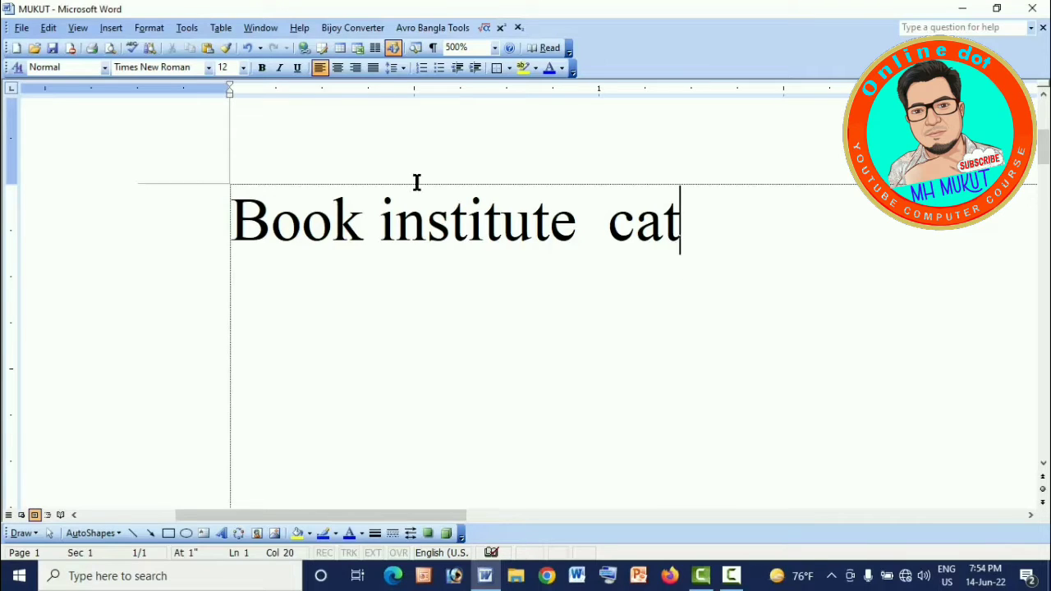
# - Open the Research pane, and cut the whole line "Book institute cat" from the document
pyautogui.click(150, 49)
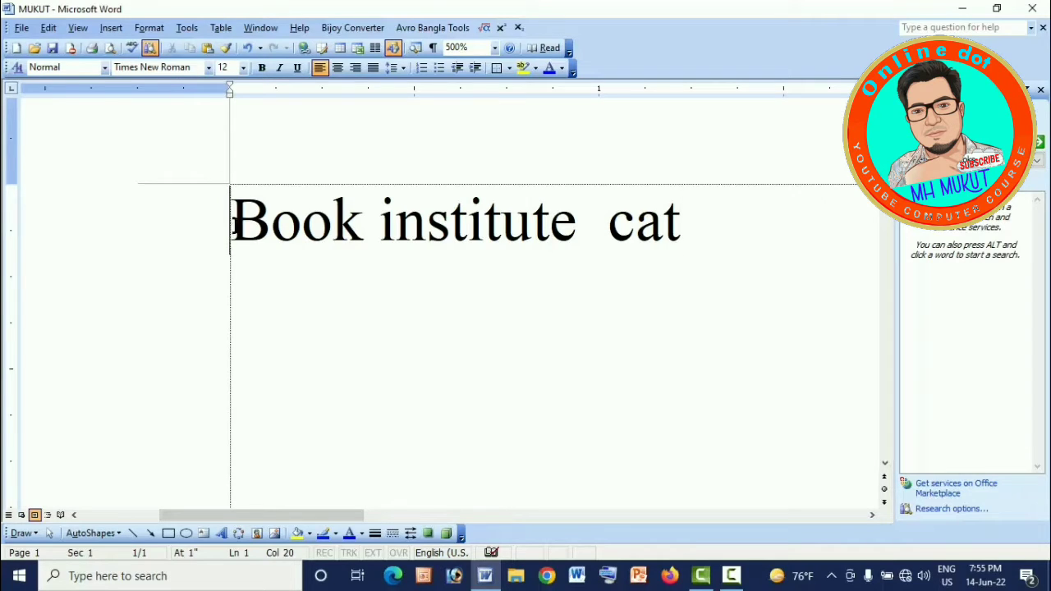
pyautogui.moveTo(232, 223); pyautogui.dragTo(682, 220)
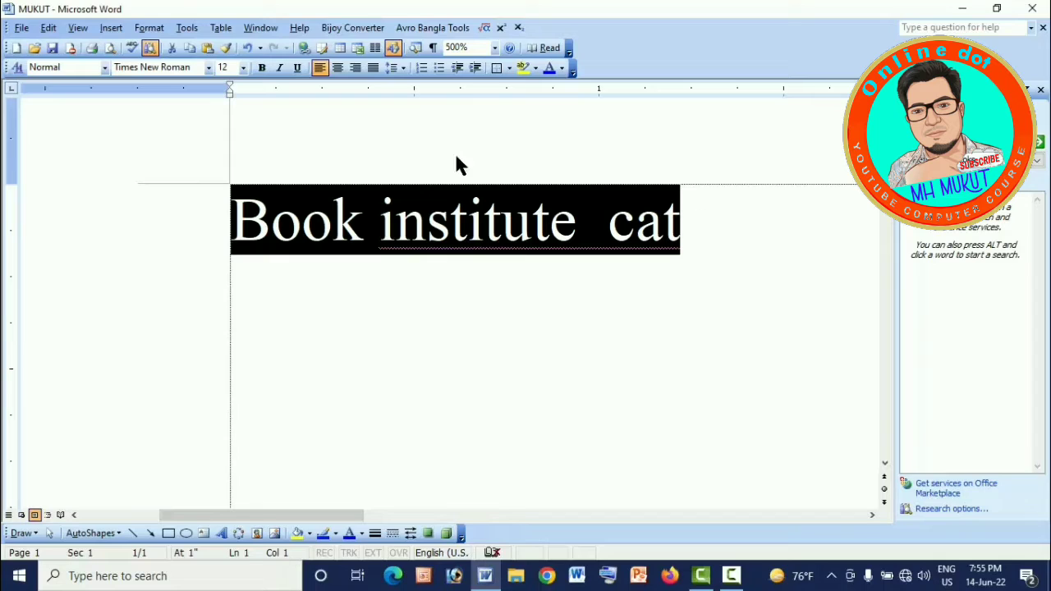
pyautogui.click(173, 51)
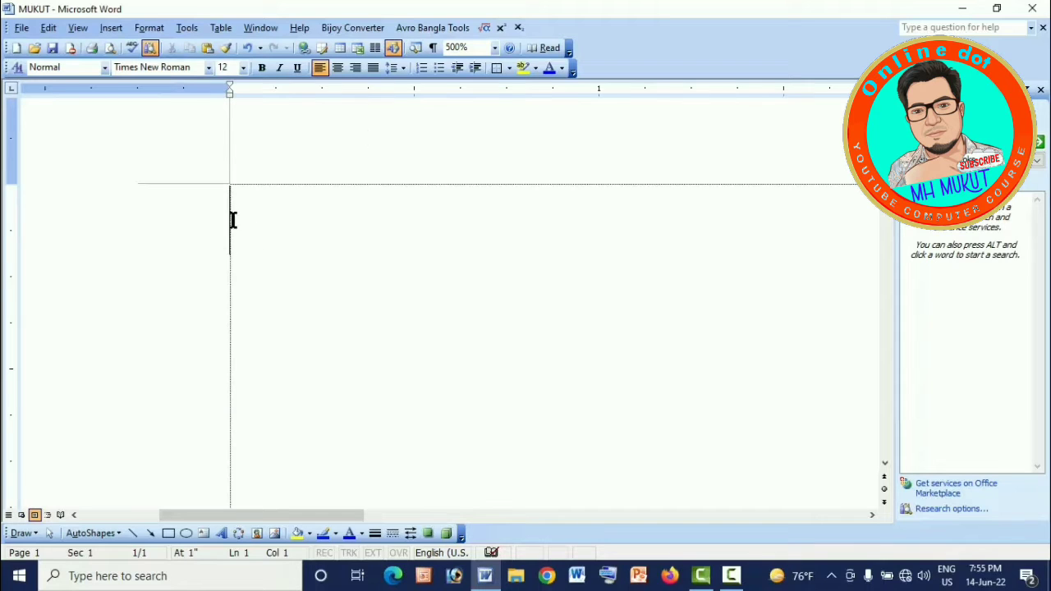
# - Paste the cut text partway down the blank page, on line 21 at the left margin
pyautogui.click(493, 48)
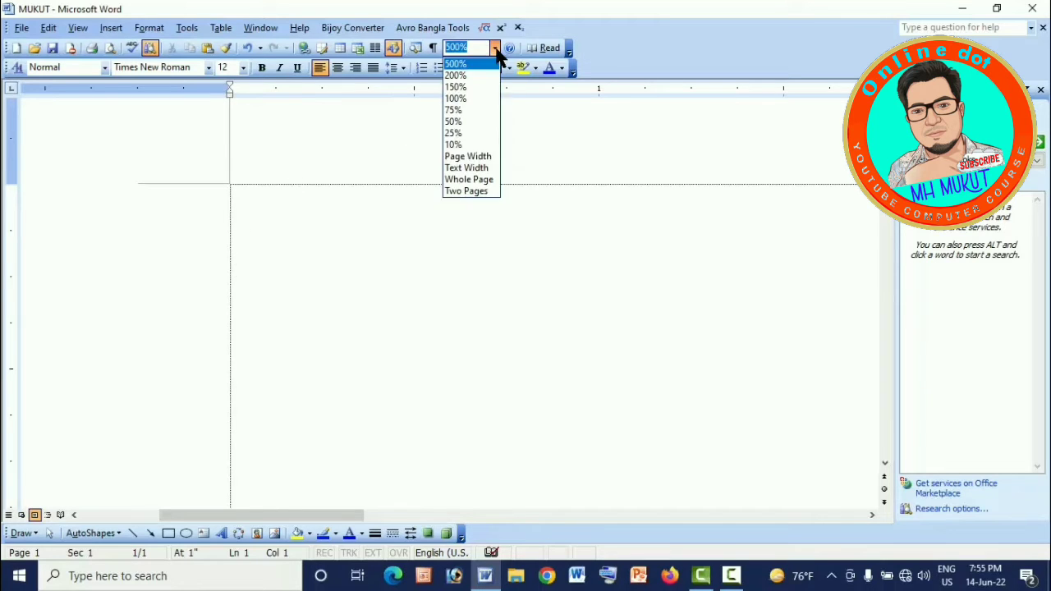
pyautogui.click(477, 100)
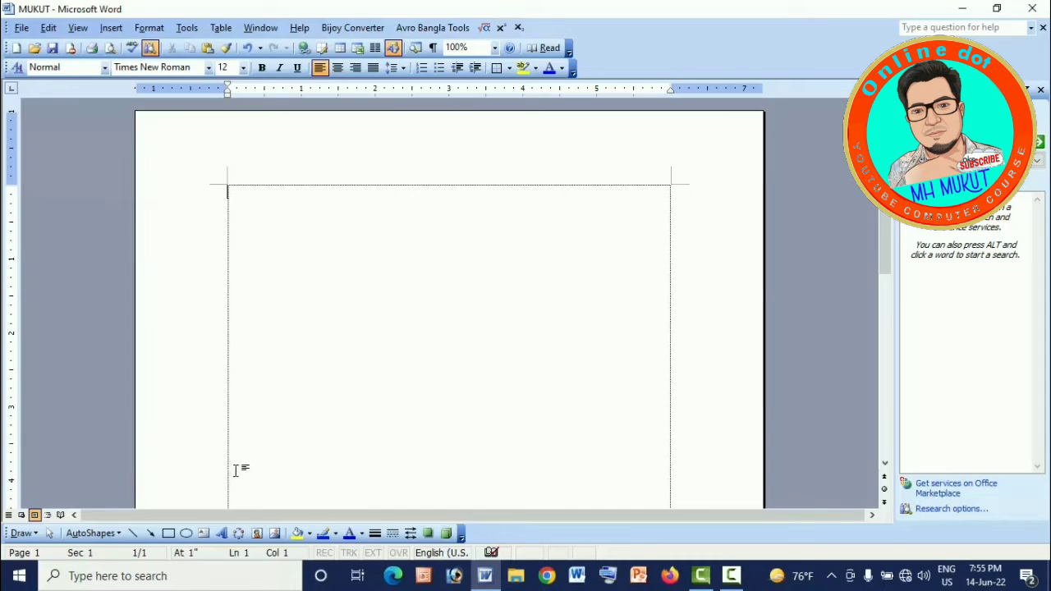
pyautogui.scroll(-2, 240, 460)
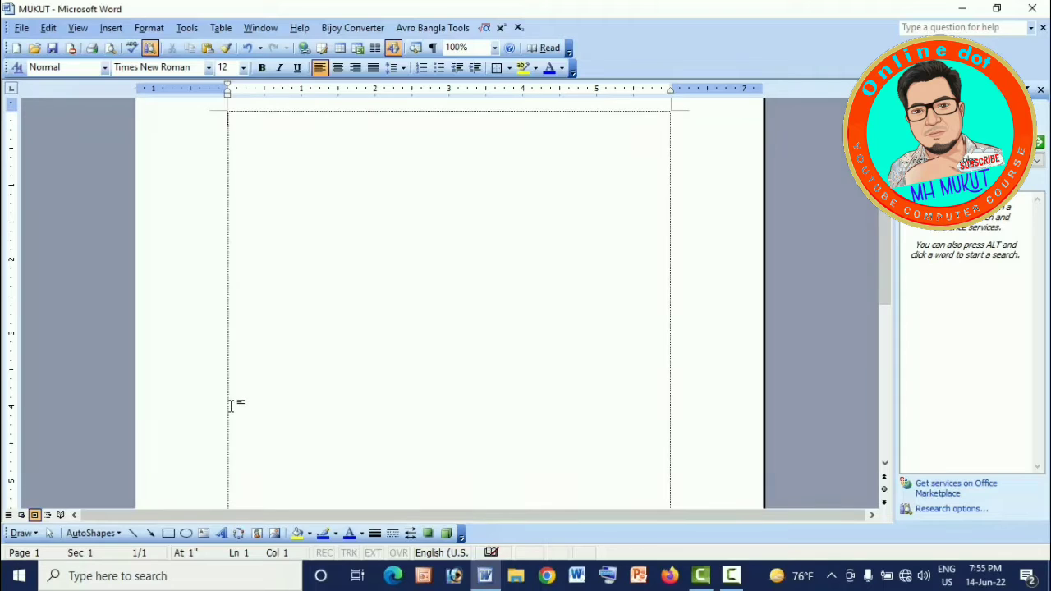
pyautogui.doubleClick(231, 404)
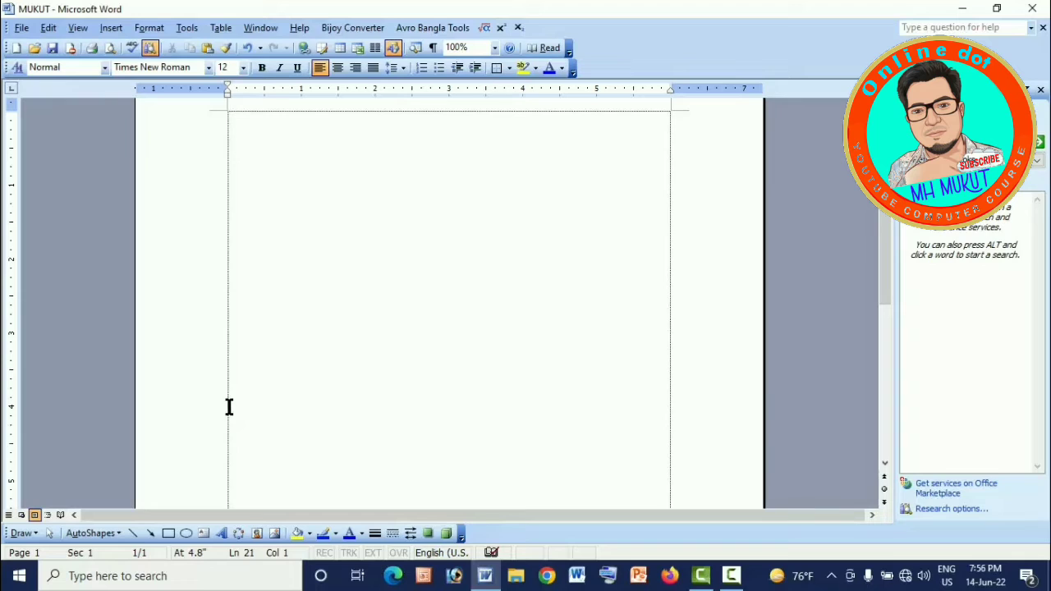
pyautogui.click(208, 50)
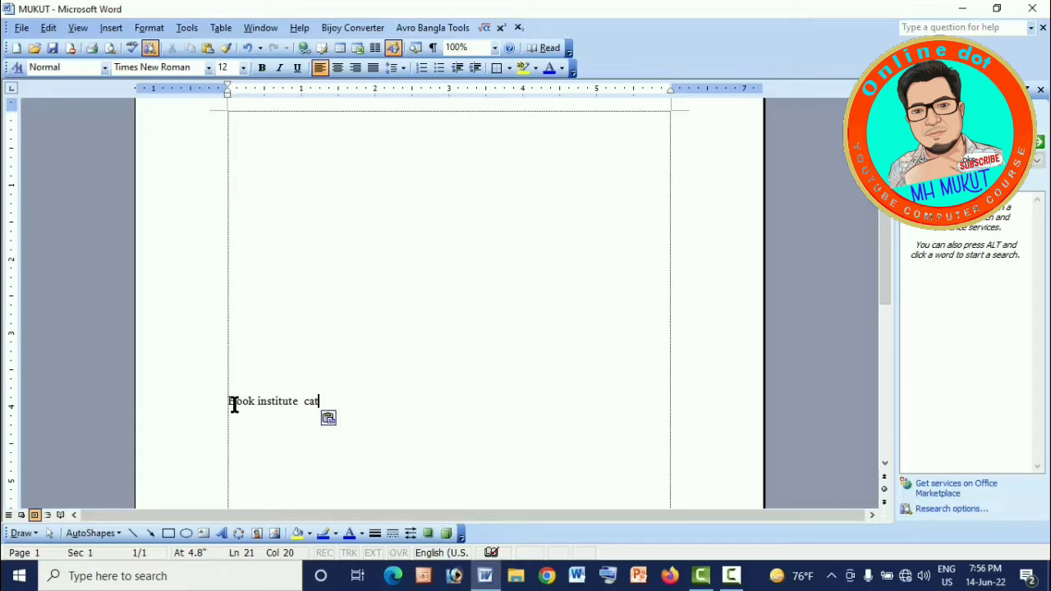
# - Copy the "Book institute cat" line and paste the duplicate on the first line of the page
pyautogui.moveTo(224, 404); pyautogui.dragTo(345, 403)
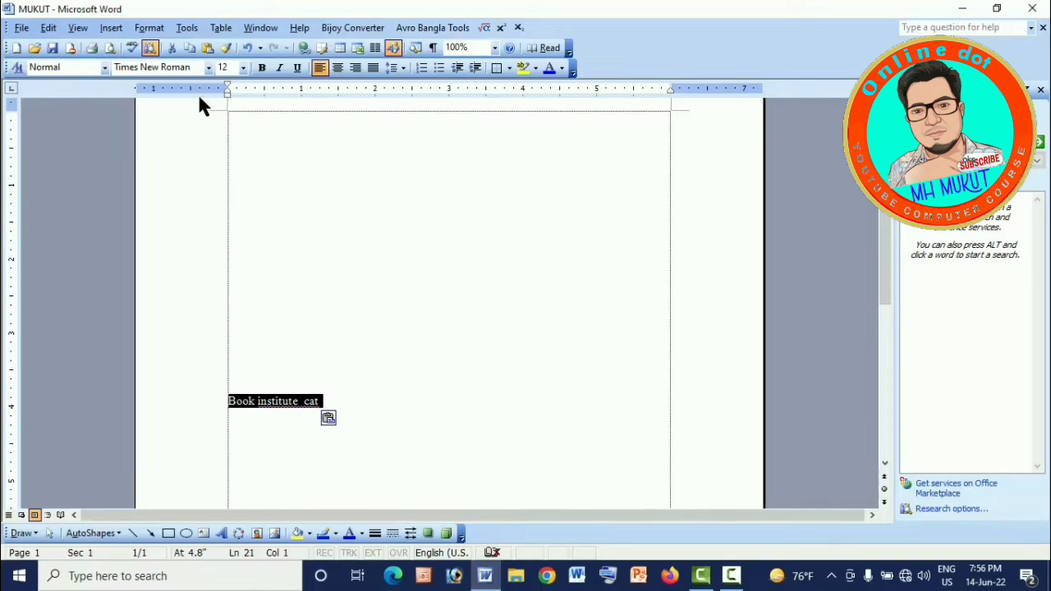
pyautogui.click(189, 51)
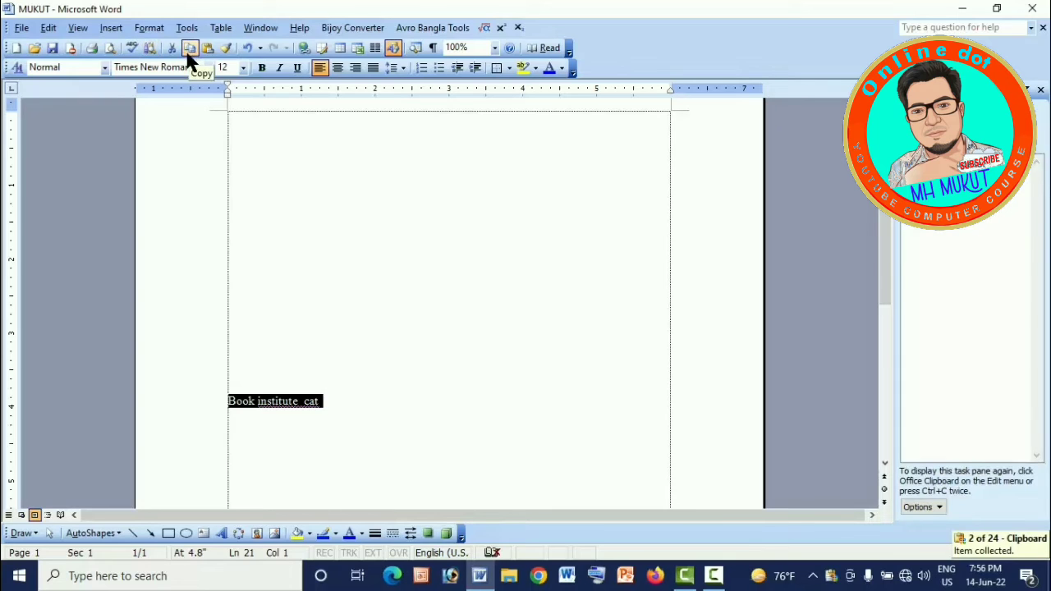
pyautogui.click(248, 120)
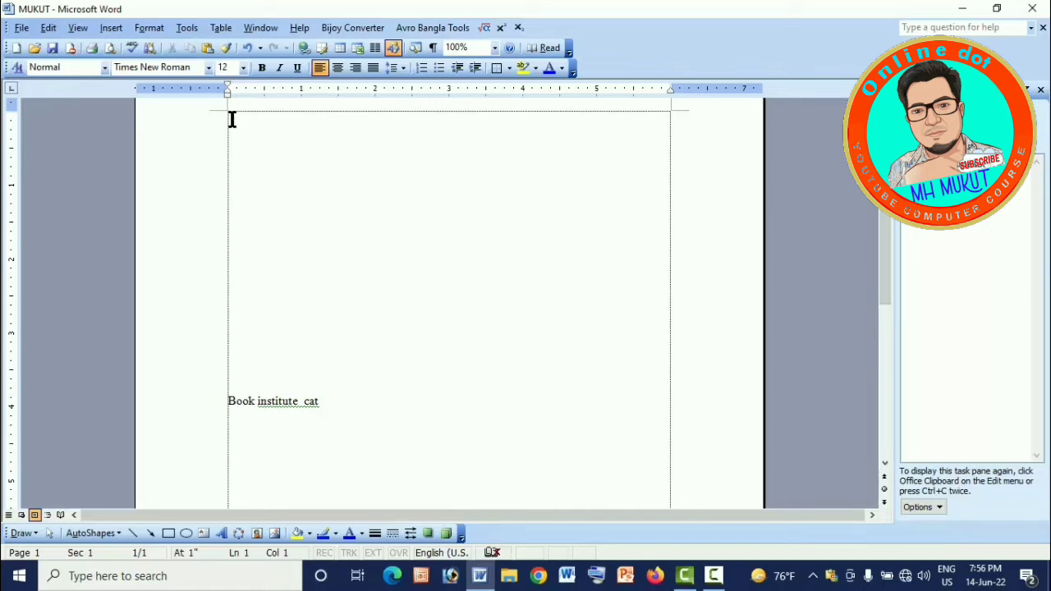
pyautogui.click(207, 48)
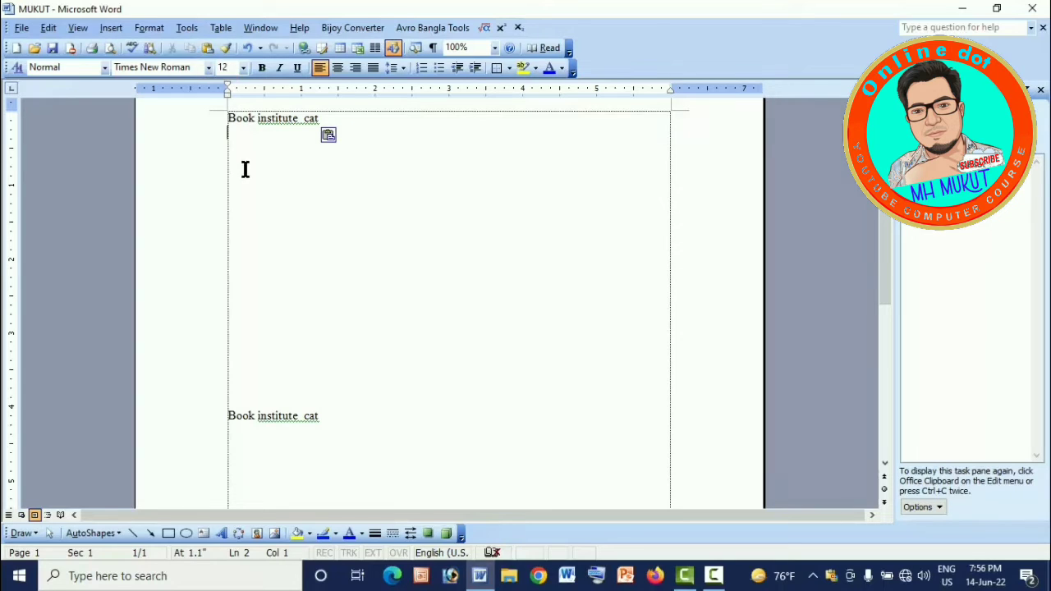
# - Delete both "Book institute cat" lines and the blank lines between them
pyautogui.moveTo(226, 119); pyautogui.dragTo(497, 422)
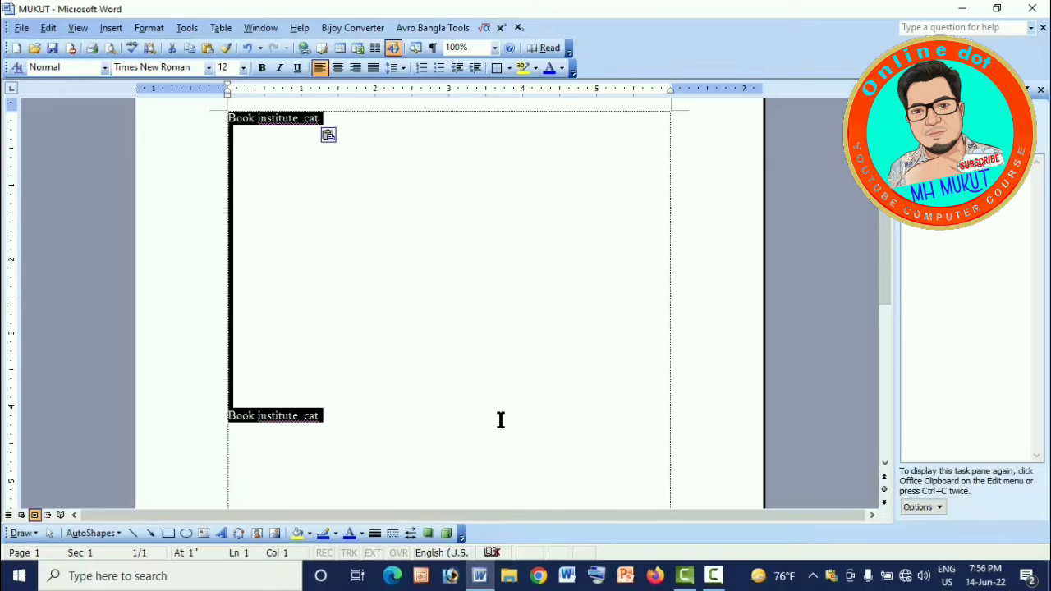
pyautogui.press('Delete')
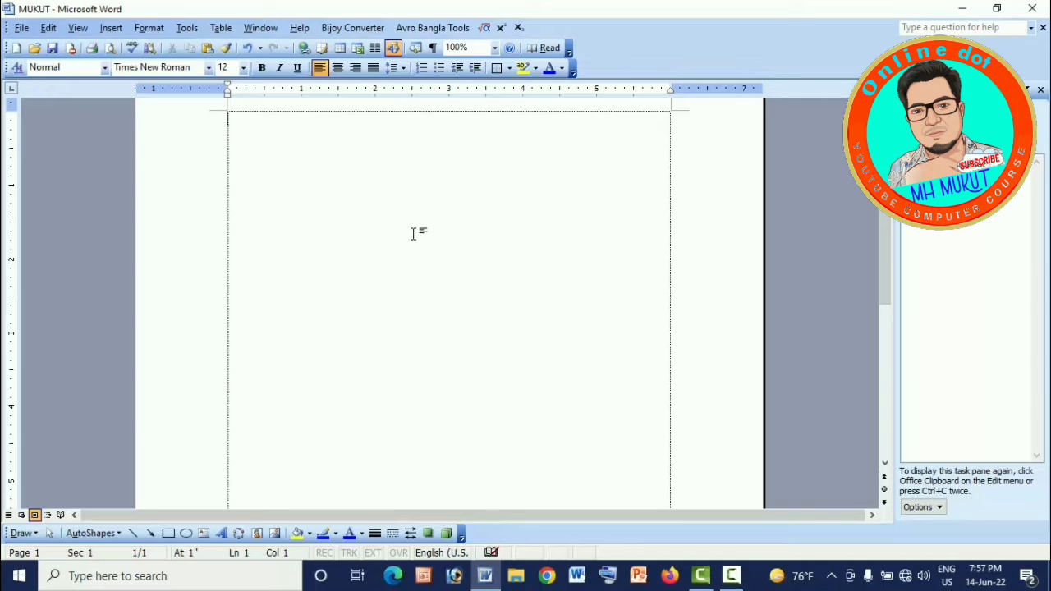
# - Undo the deletion of the "Book institute cat" lines, and redo it to leave the page blank
pyautogui.click(248, 48)
pyautogui.click(248, 49)
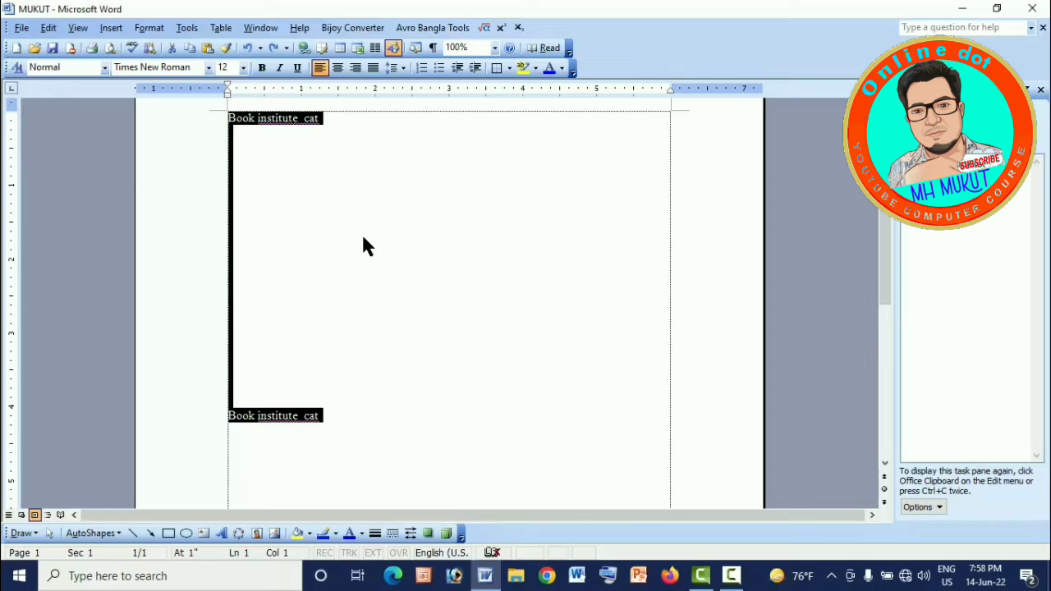
pyautogui.click(274, 48)
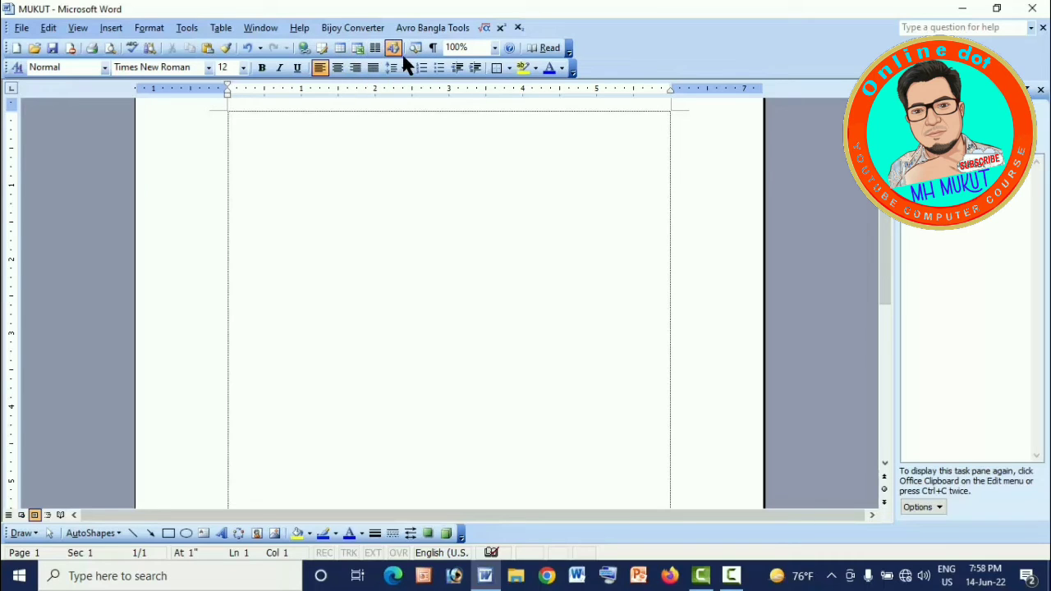
# - Zoom the document to 500% and enter the text "dfg" on the first line
pyautogui.click(496, 49)
pyautogui.click(463, 63)
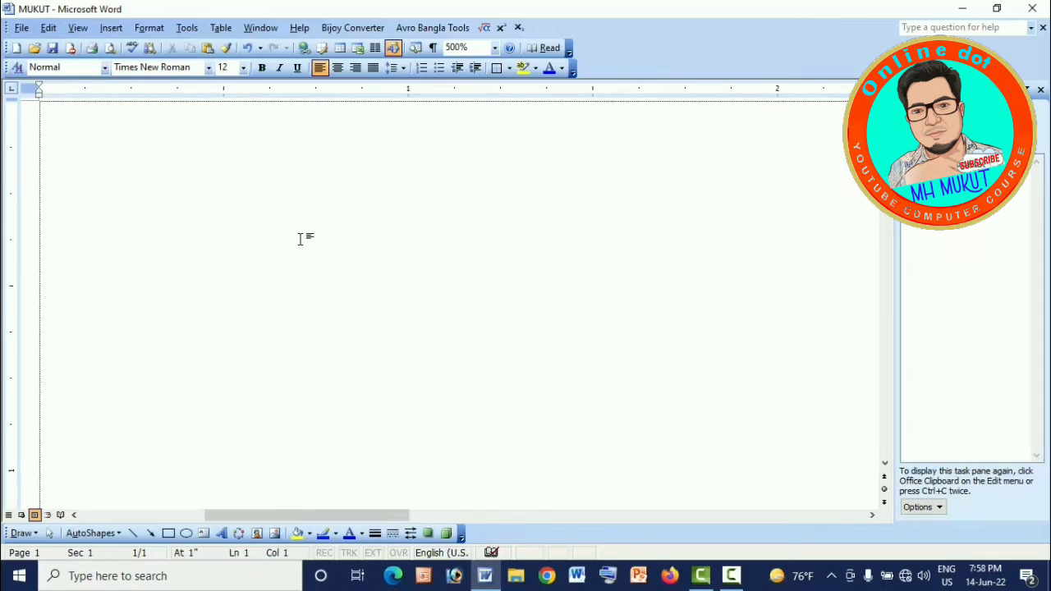
pyautogui.write('dfg')
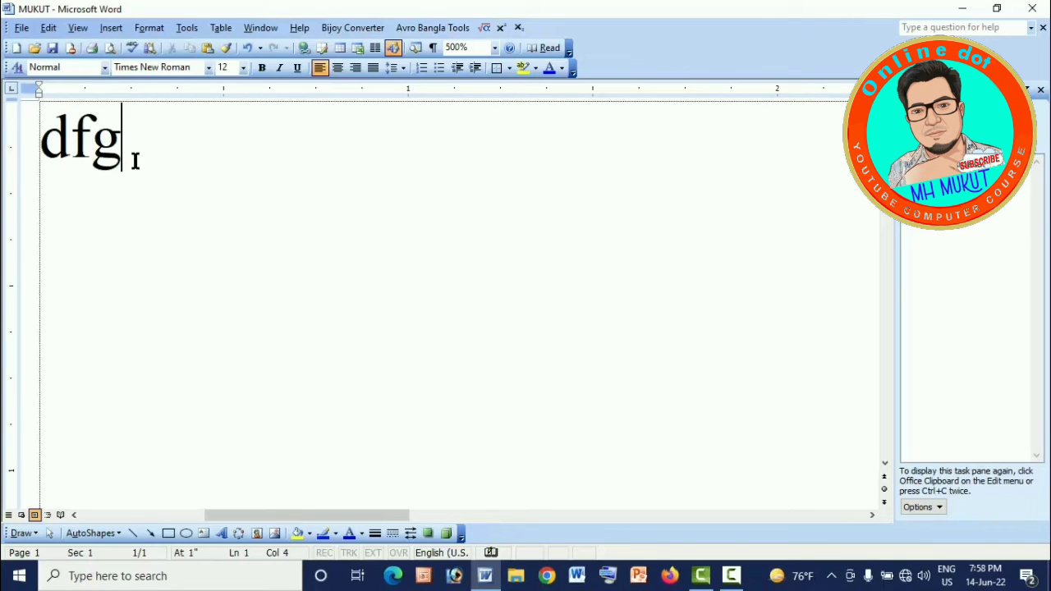
# - Set the document zoom to 100%
pyautogui.click(495, 48)
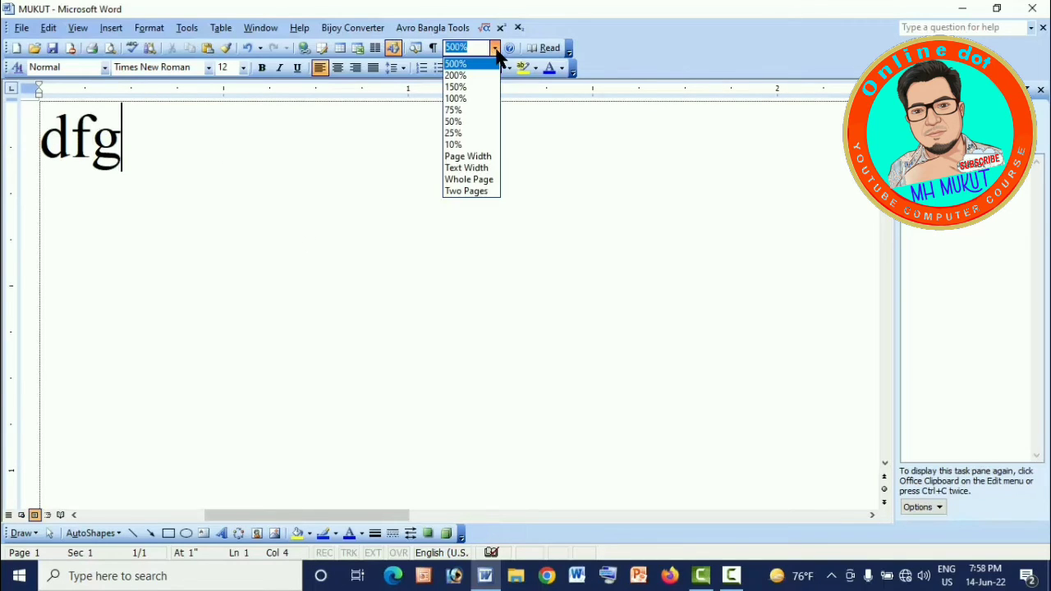
pyautogui.click(122, 157)
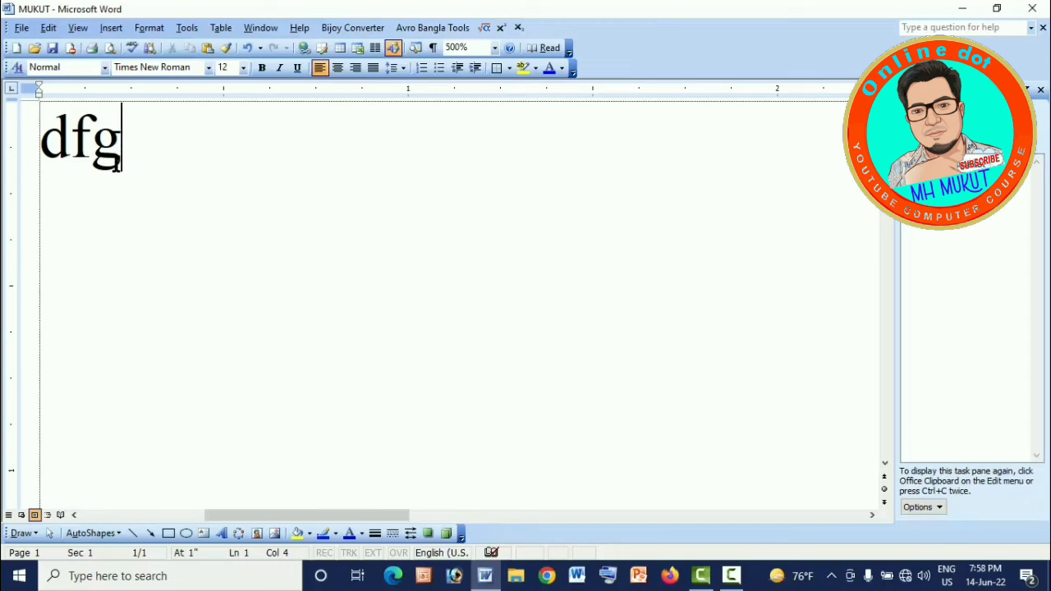
pyautogui.click(495, 48)
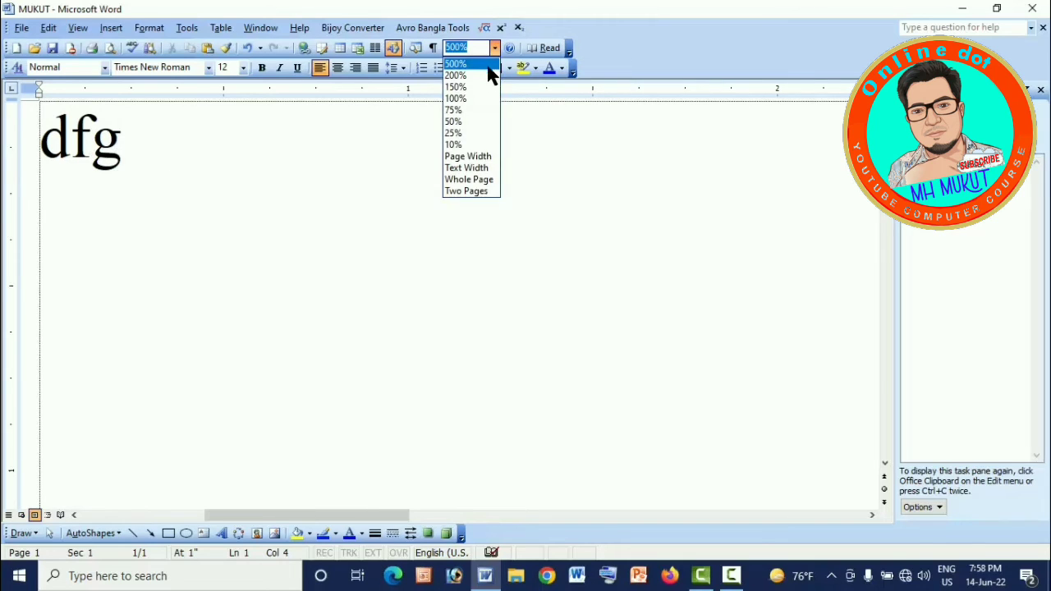
pyautogui.click(469, 98)
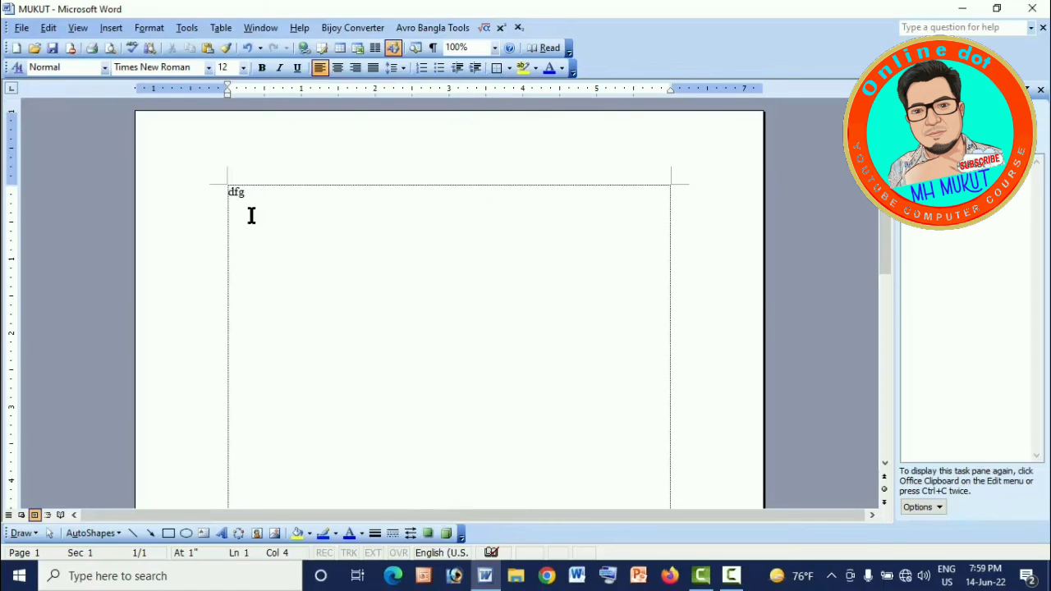